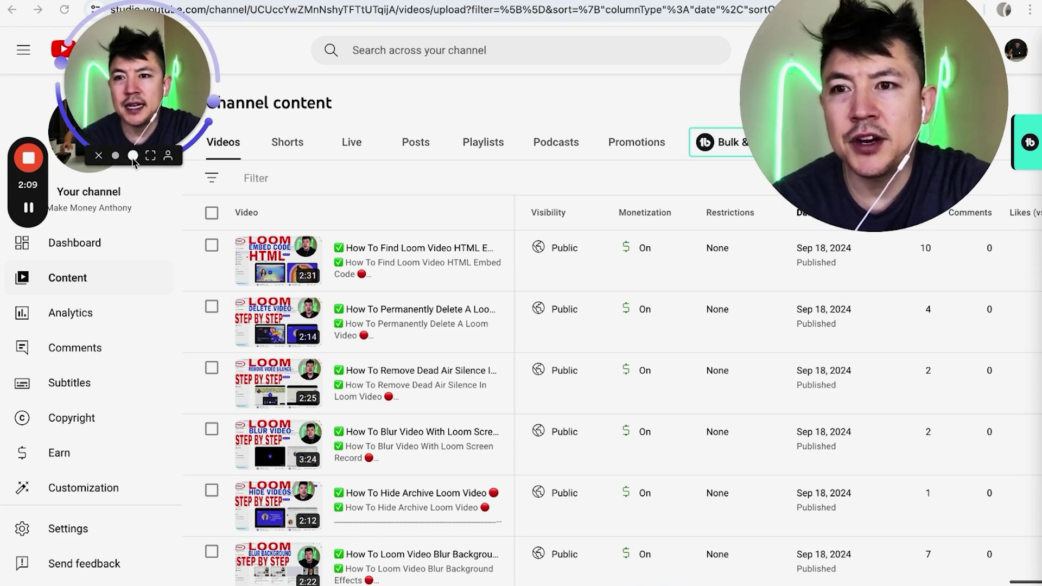
- Enlarge the camera bubble, try full screen and back, and toggle the profile photo off and on
click(132, 156)
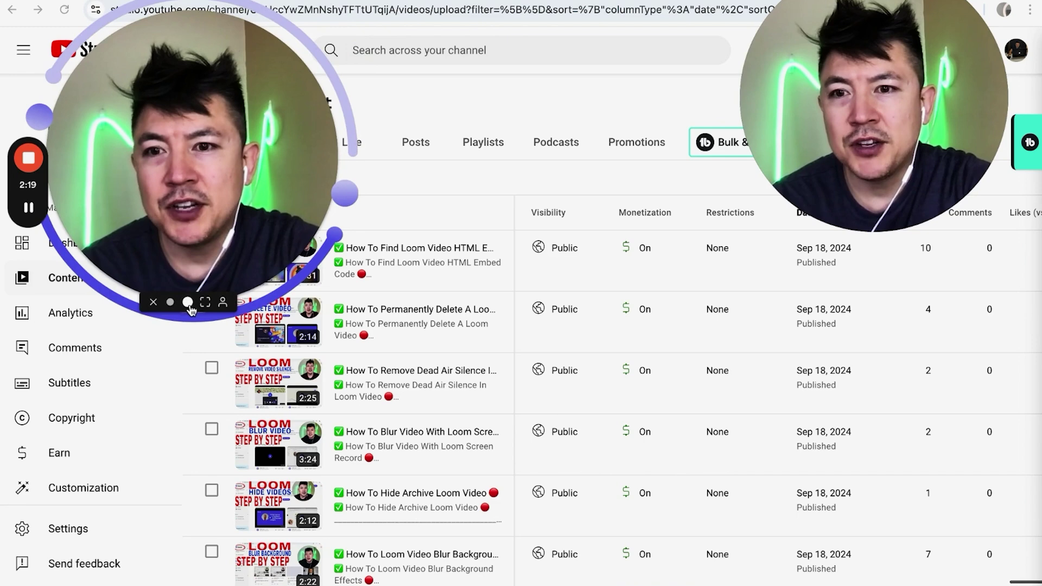
click(205, 302)
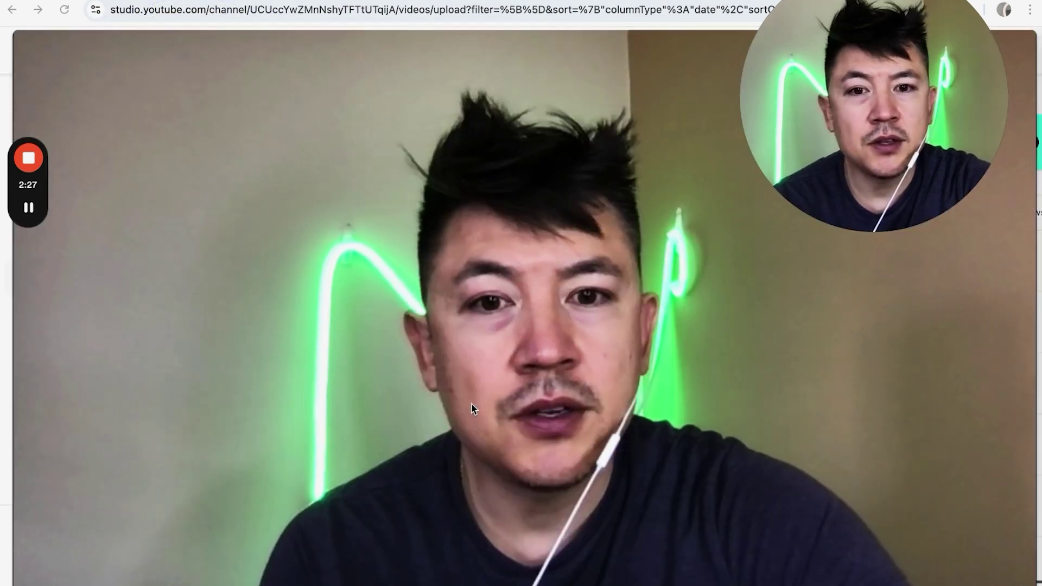
click(287, 513)
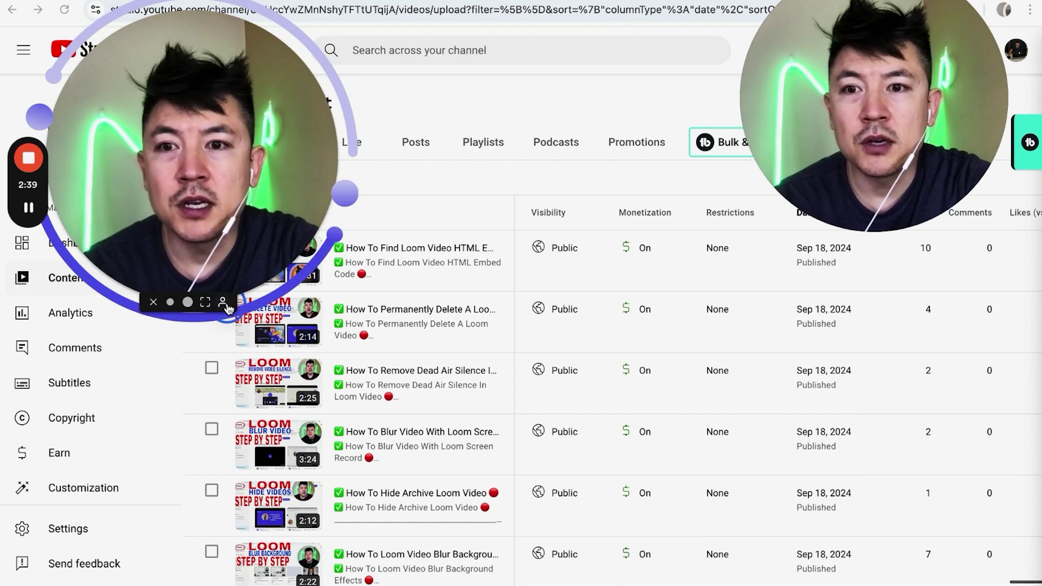
click(225, 303)
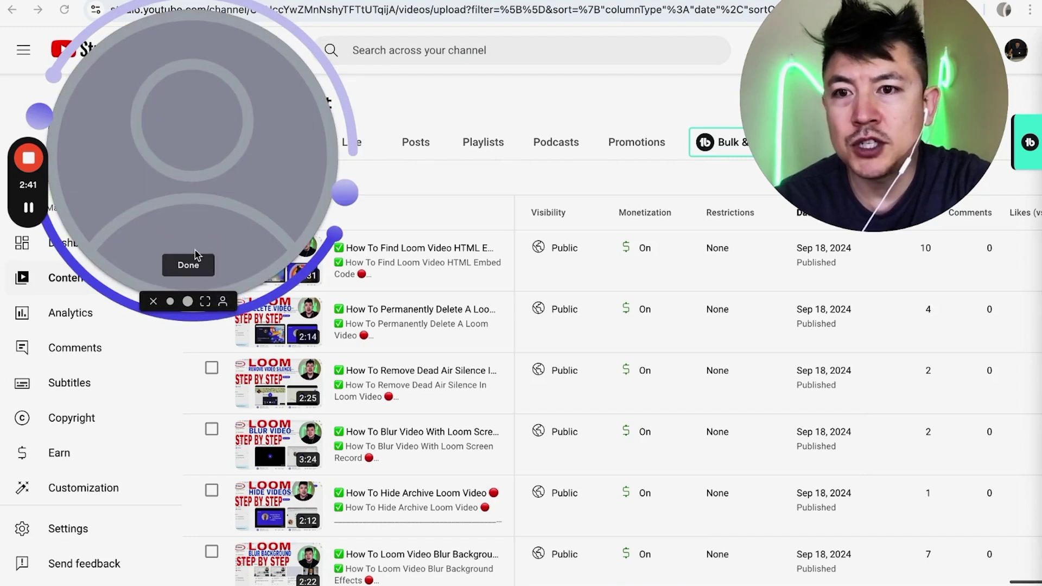
click(187, 257)
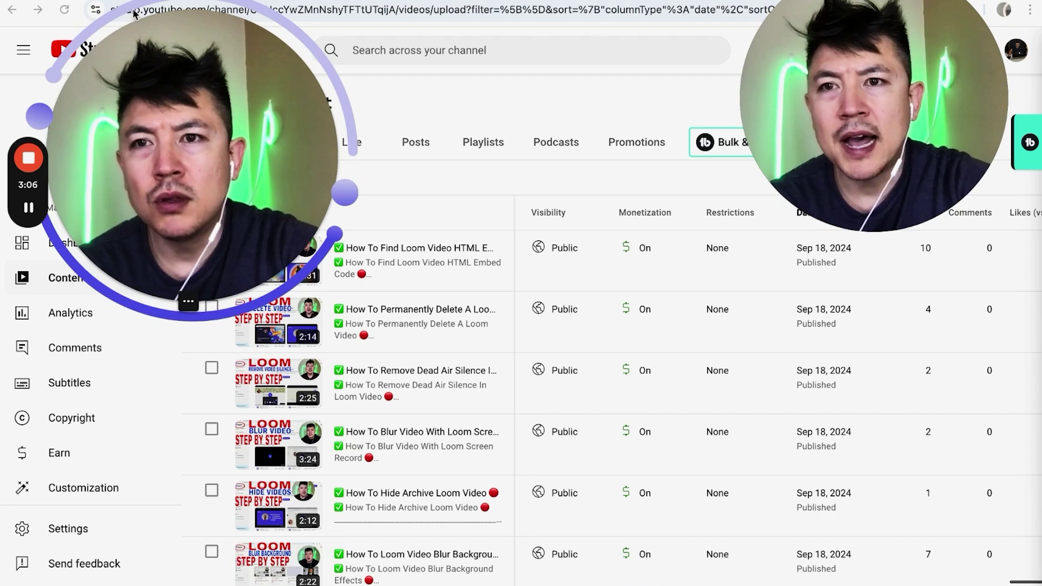
- Stop the current recording and start a new recording setup with Alt+Shift+L
click(26, 161)
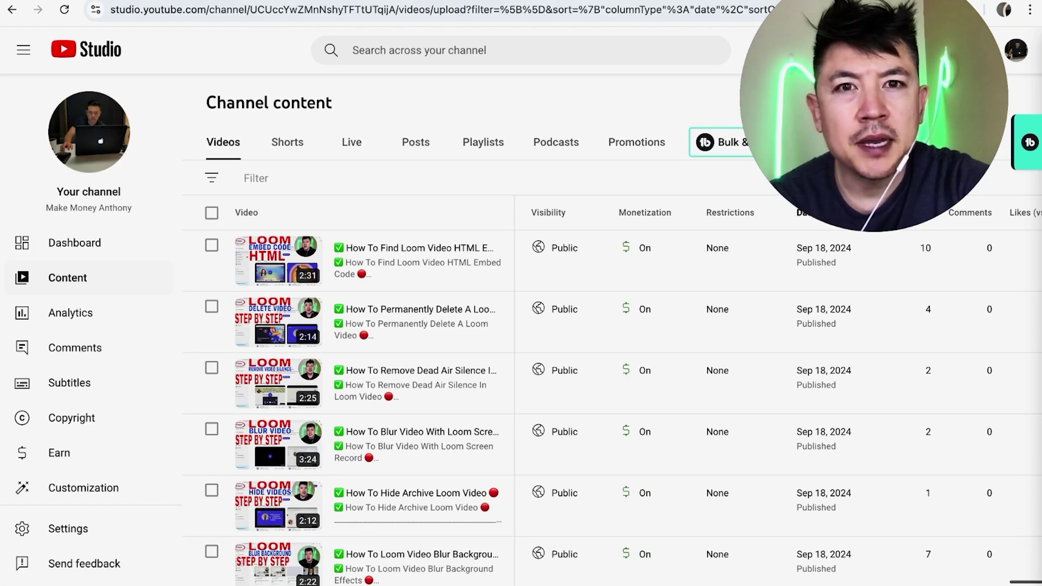
key(alt+shift+l)
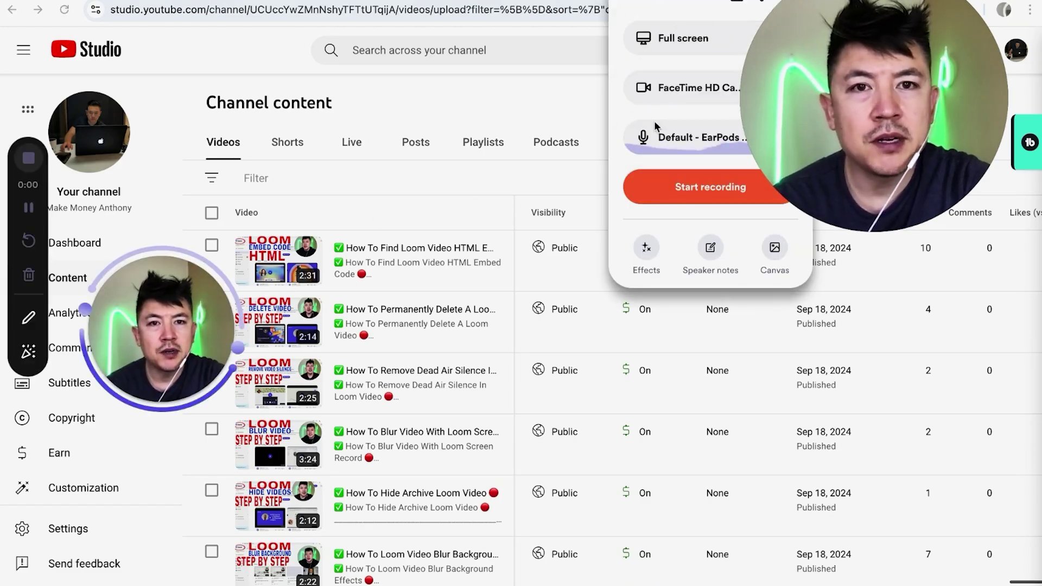
- Try the Blur and magenta gradient camera backgrounds
click(645, 251)
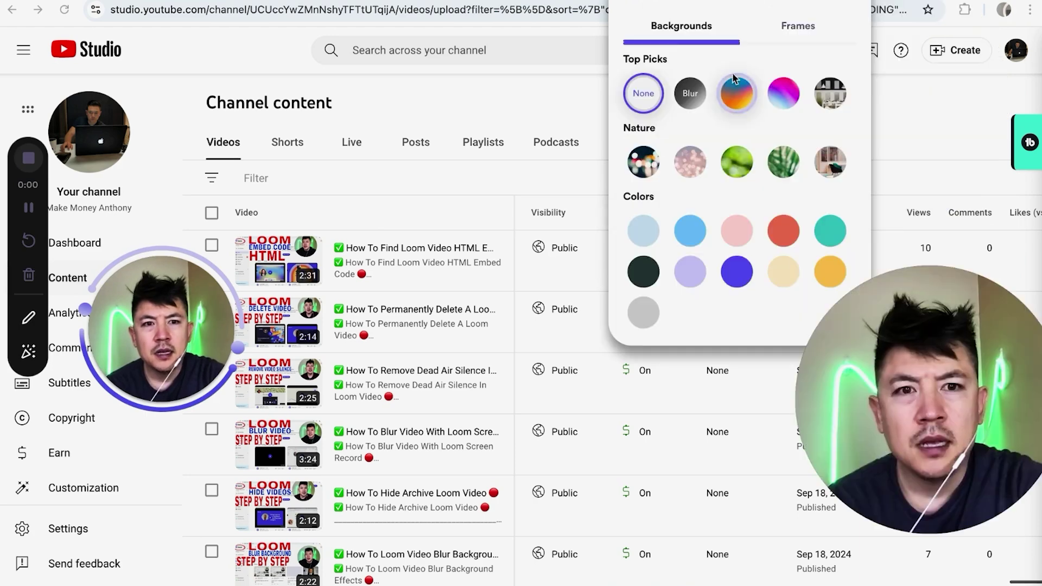
click(686, 99)
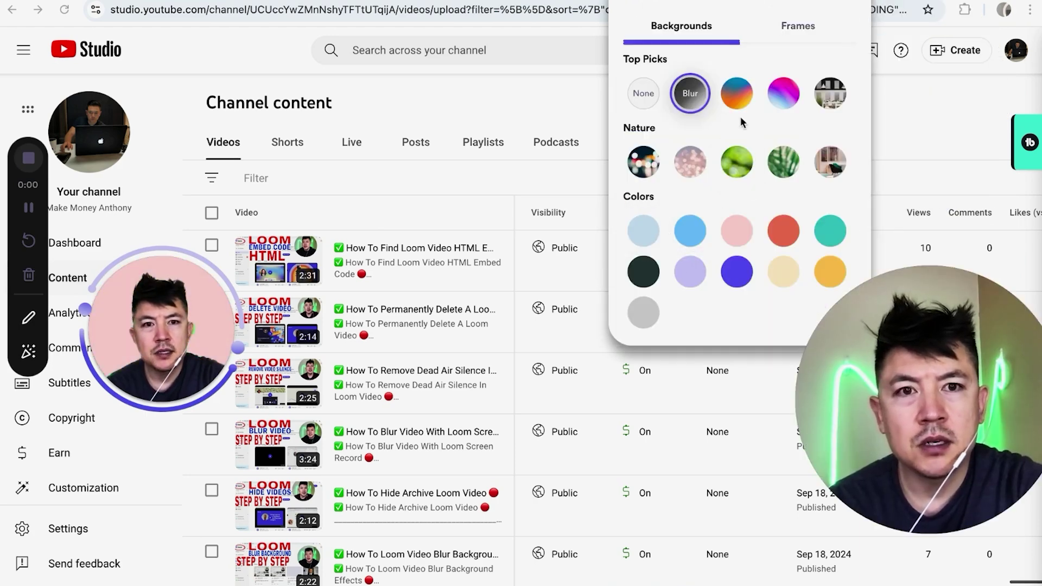
click(787, 96)
- Preview the Congrats, Vacation and Geometric frames, ending on the Minimal frame
click(798, 27)
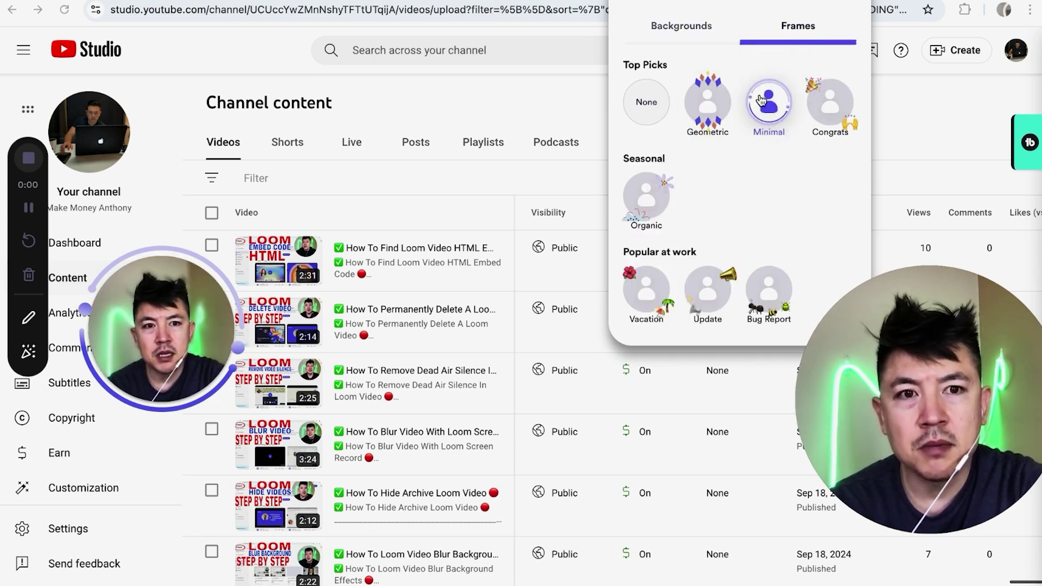
click(823, 103)
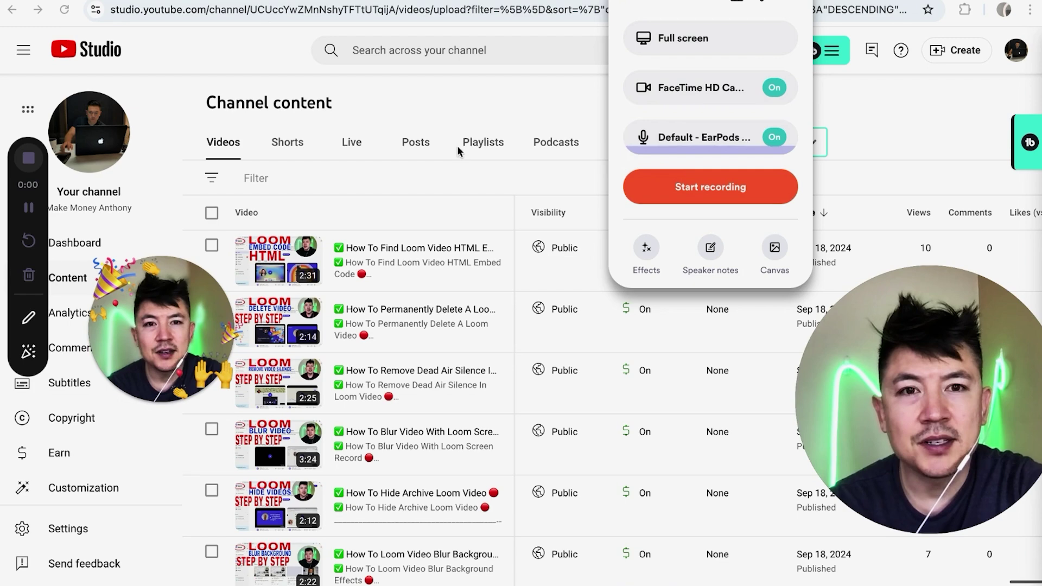
click(646, 247)
click(797, 26)
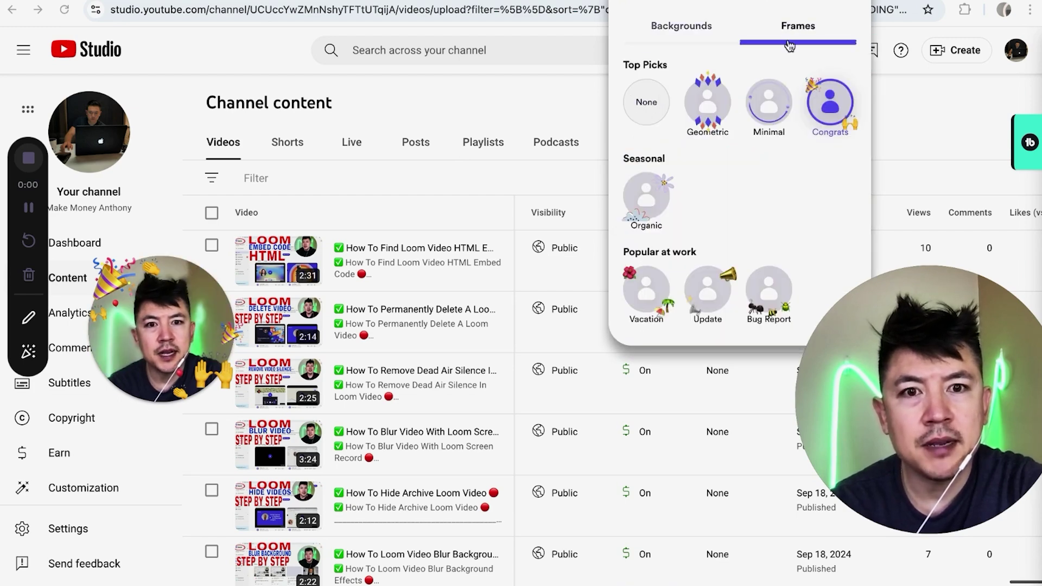
click(647, 289)
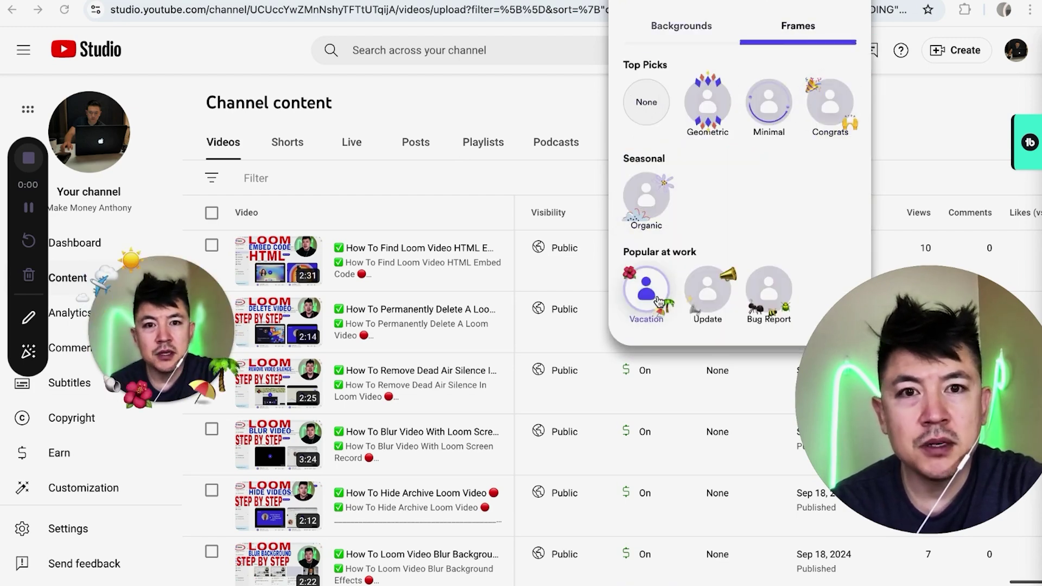
click(707, 103)
click(769, 102)
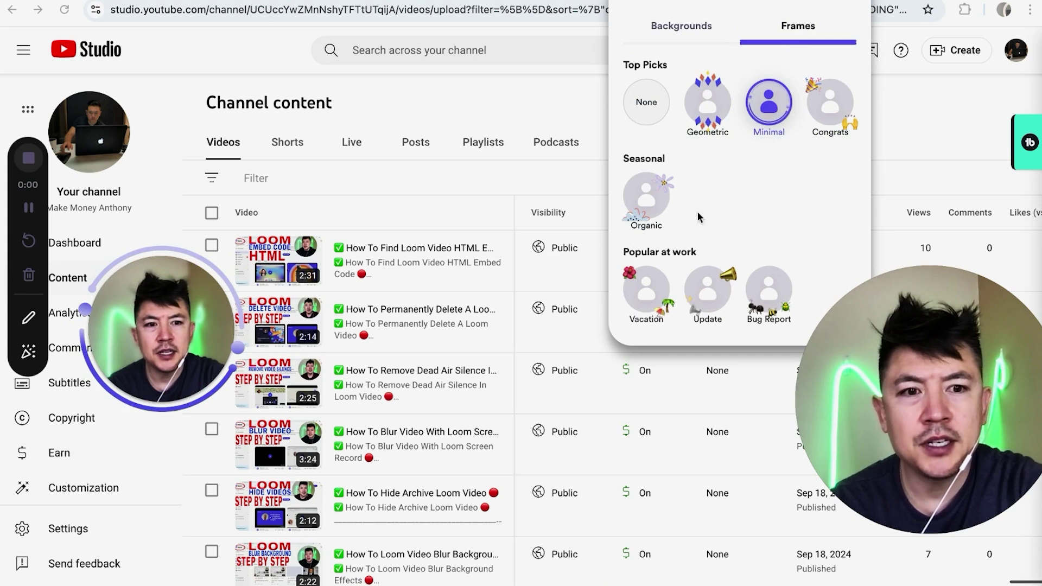
- Replace the Minimal frame with the Congrats frame with party and clapping emoji
click(830, 102)
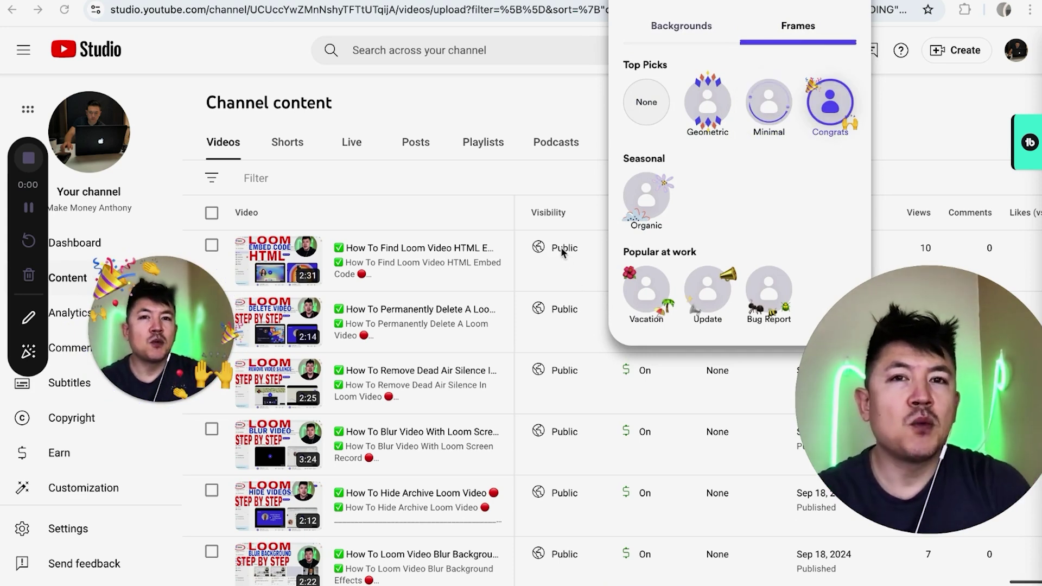